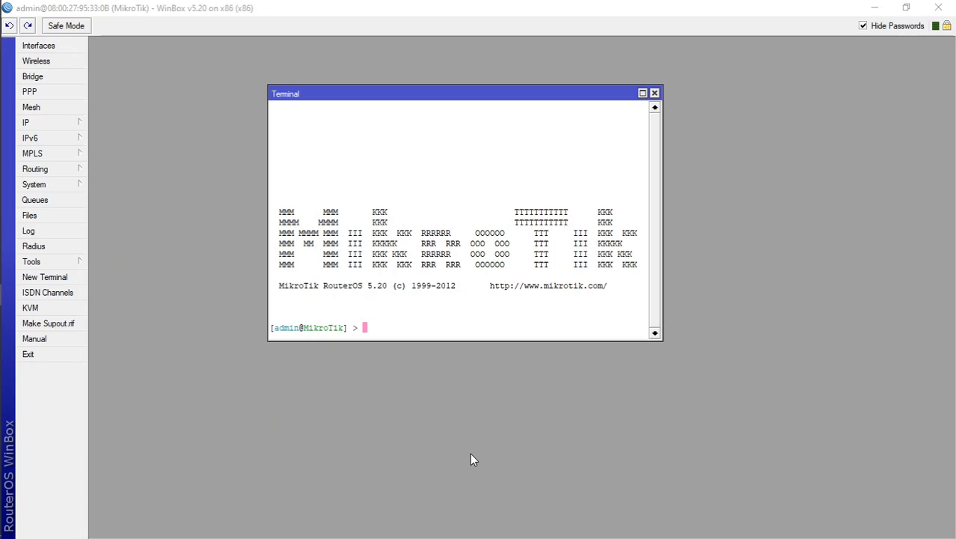
Print the router's IP addresses in the terminal and check the network address of the 03-Hotspot interface.
{"action": "type", "text": "ip ad"}
{"action": "key", "text": "Tab"}
{"action": "type", "text": "pri"}
{"action": "key", "text": "Tab"}
{"action": "key", "text": "Return"}
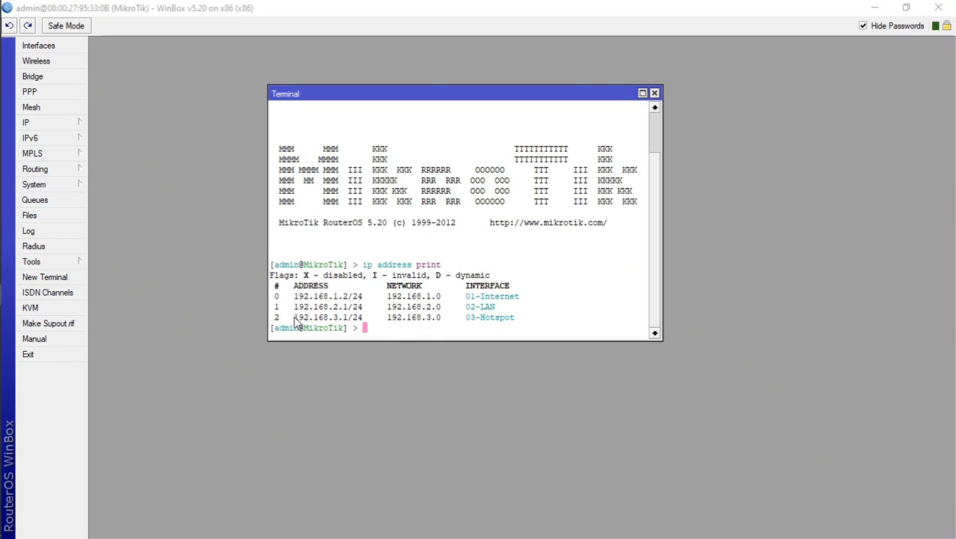
{"action": "left_click_drag", "start_coordinate": [294, 316], "coordinate": [516, 319]}
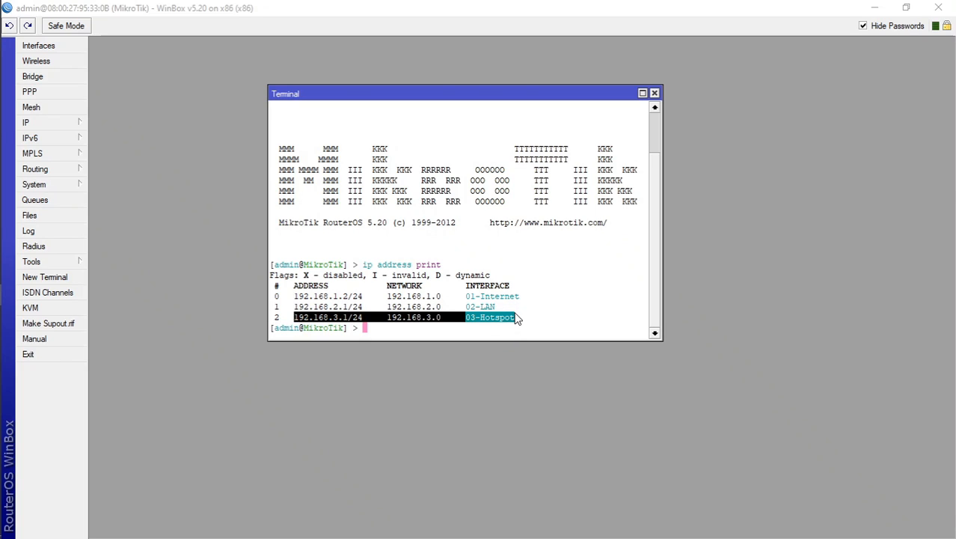
{"action": "left_click", "coordinate": [438, 315]}
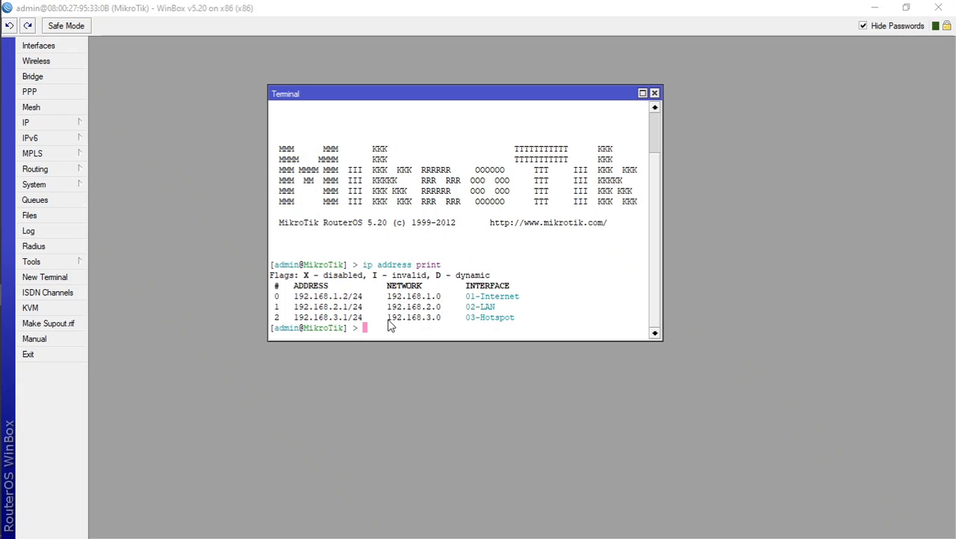
{"action": "left_click_drag", "start_coordinate": [388, 324], "coordinate": [442, 327]}
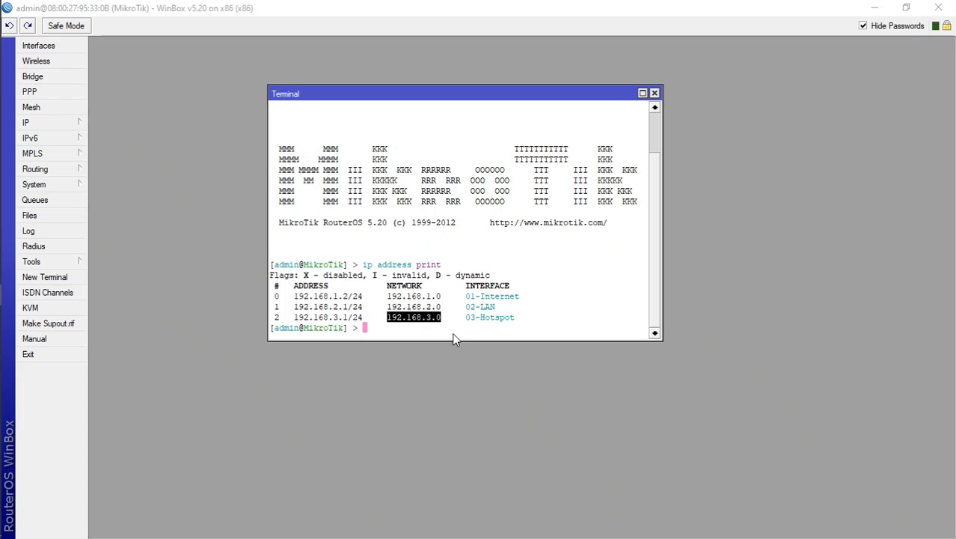
{"action": "left_click", "coordinate": [452, 332]}
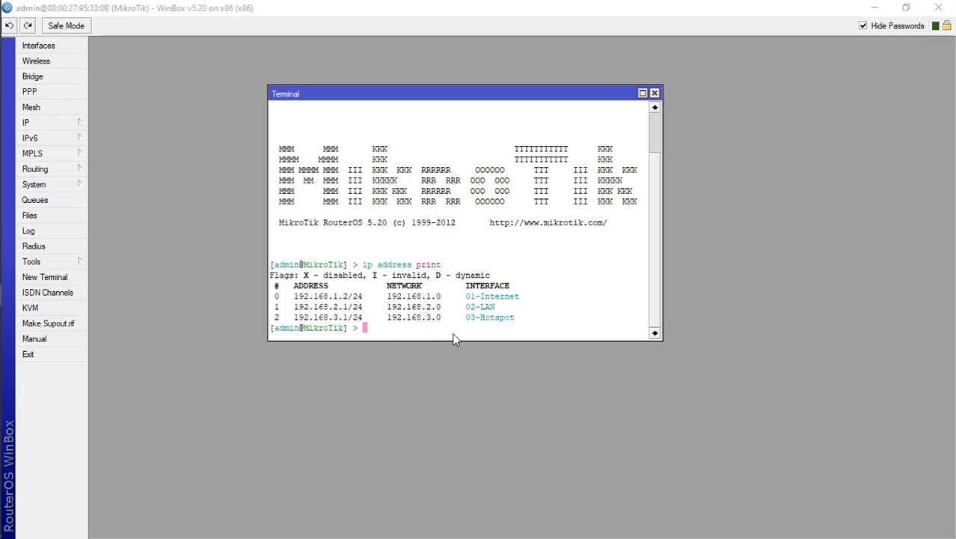
{"action": "left_click", "coordinate": [655, 93]}
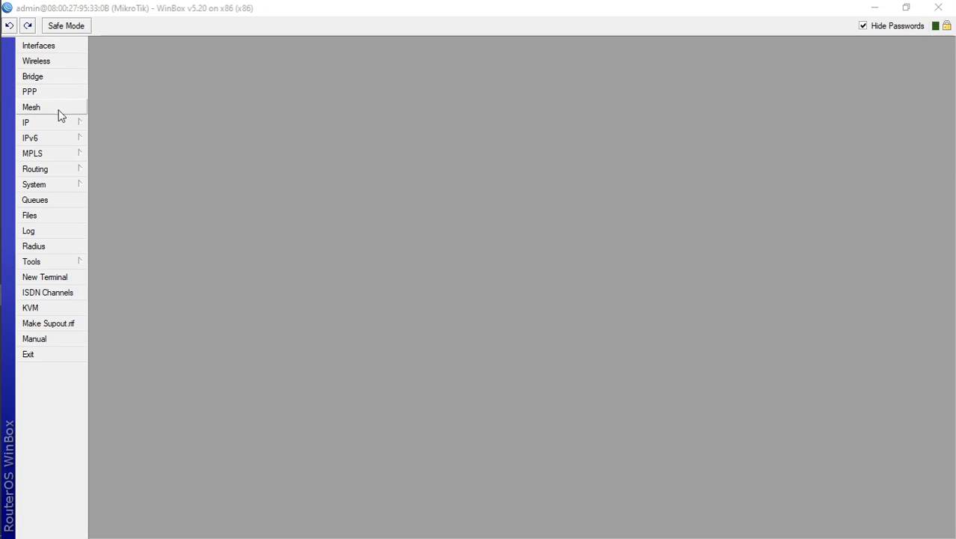
{"action": "left_click", "coordinate": [61, 125]}
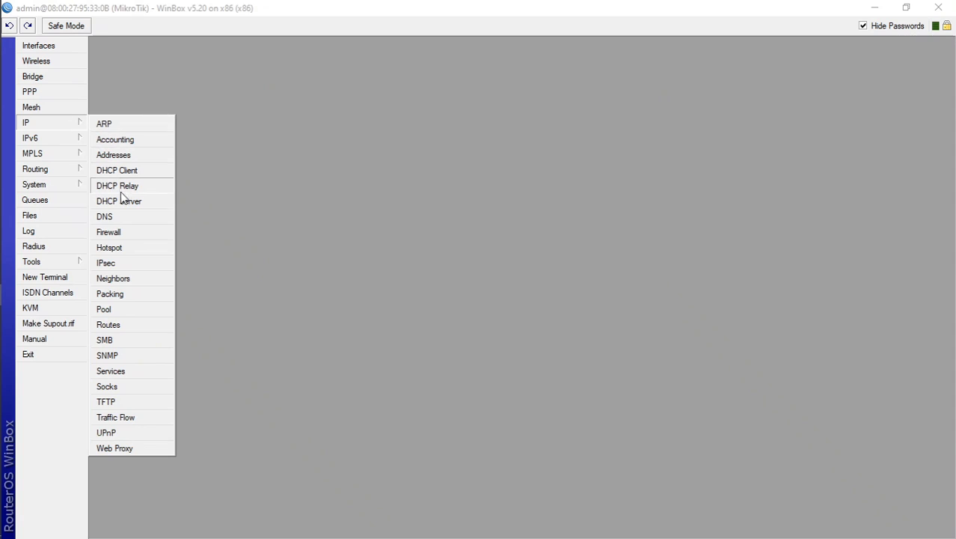
{"action": "left_click", "coordinate": [127, 236]}
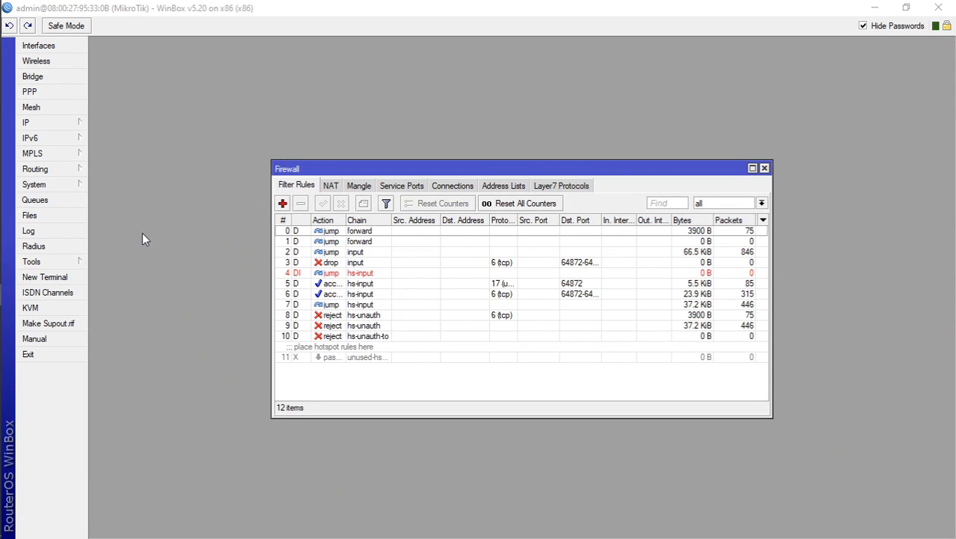
{"action": "left_click", "coordinate": [563, 190]}
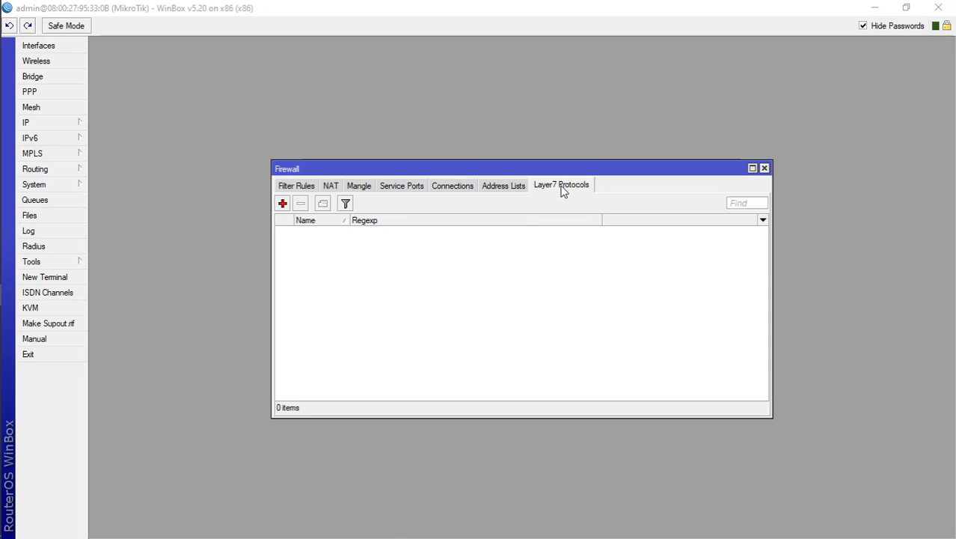
{"action": "left_click", "coordinate": [283, 204]}
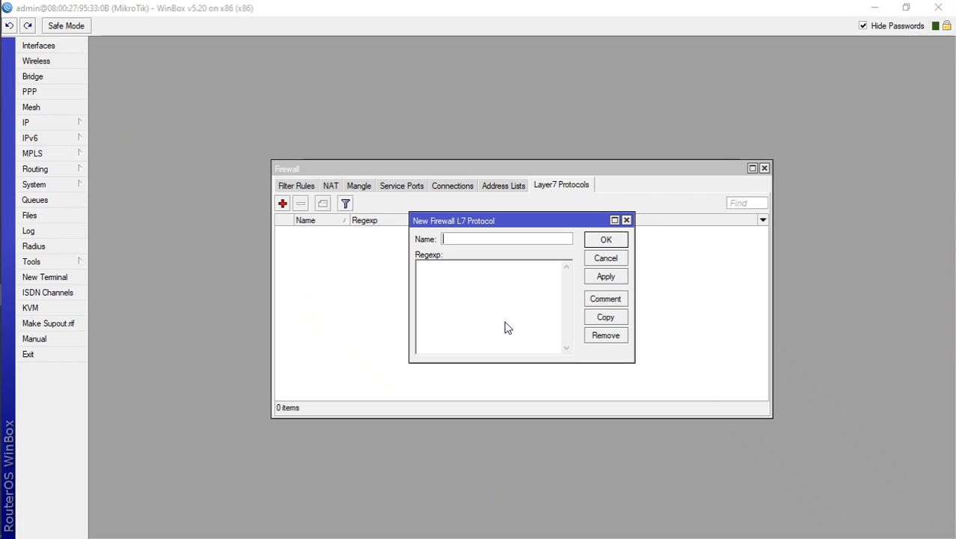
{"action": "type", "text": "Facebo"}
{"action": "type", "text": "ok"}
{"action": "type", "text": "ww"}
{"action": "type", "text": "w"}
{"action": "type", "text": ".faceboo"}
{"action": "type", "text": "k.com"}
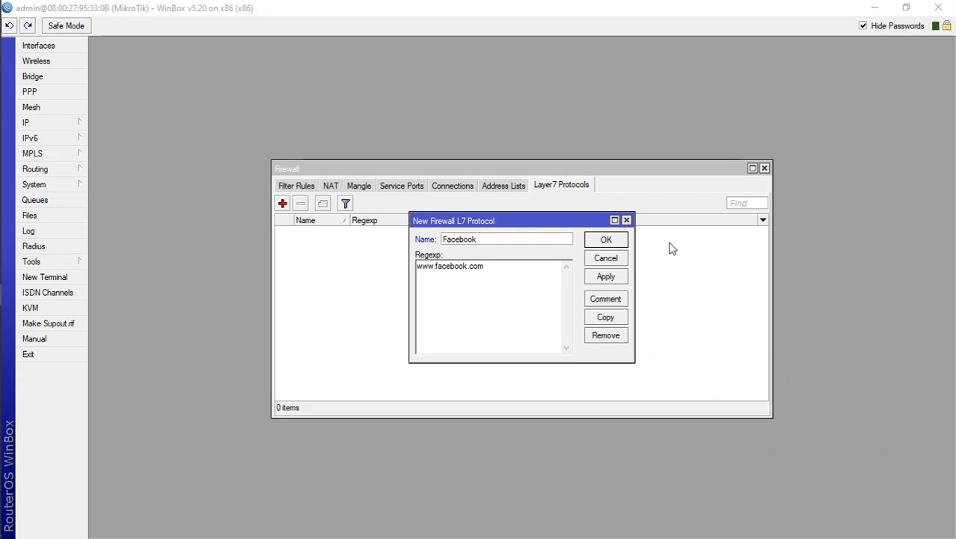
{"action": "left_click", "coordinate": [612, 240]}
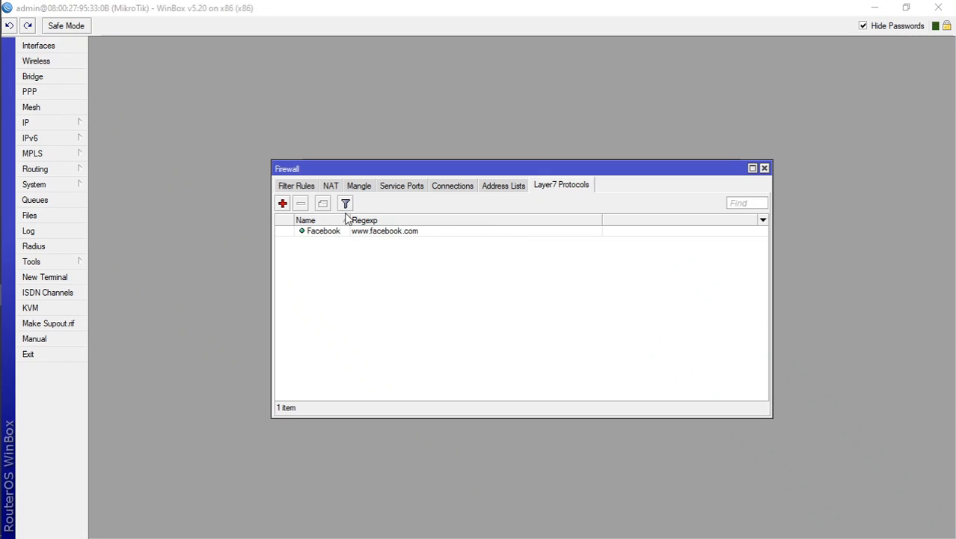
{"action": "left_click", "coordinate": [281, 205]}
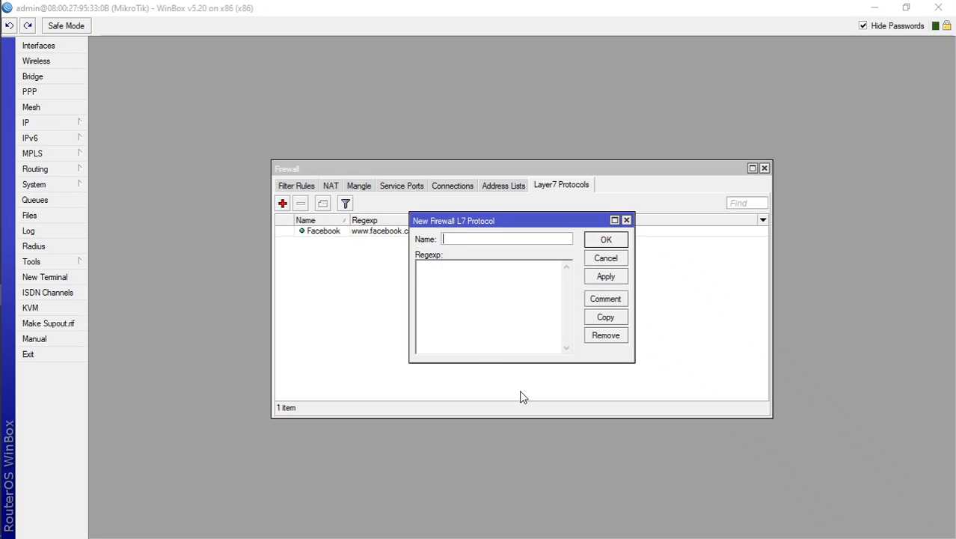
{"action": "type", "text": "Insta"}
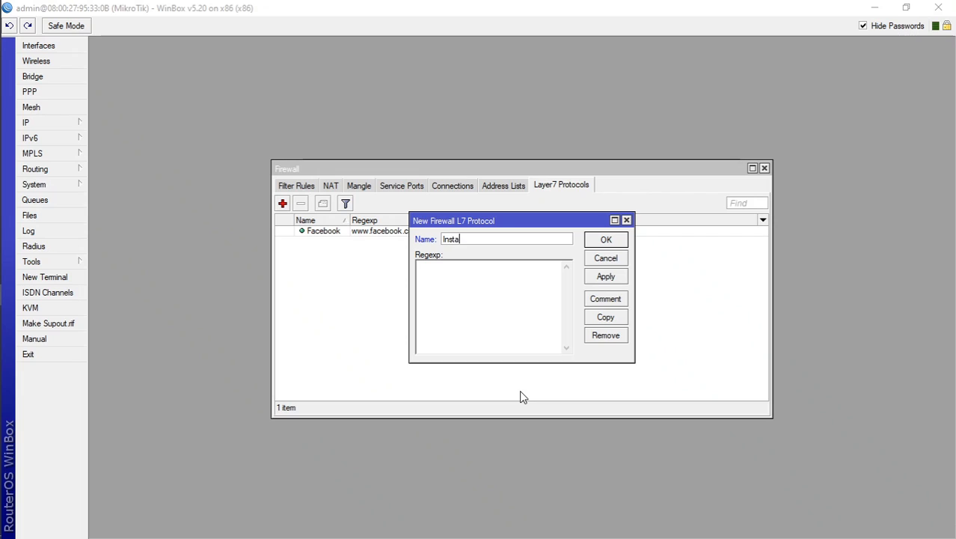
{"action": "type", "text": "gram"}
{"action": "key", "text": "Tab"}
{"action": "type", "text": "www.instagram.com"}
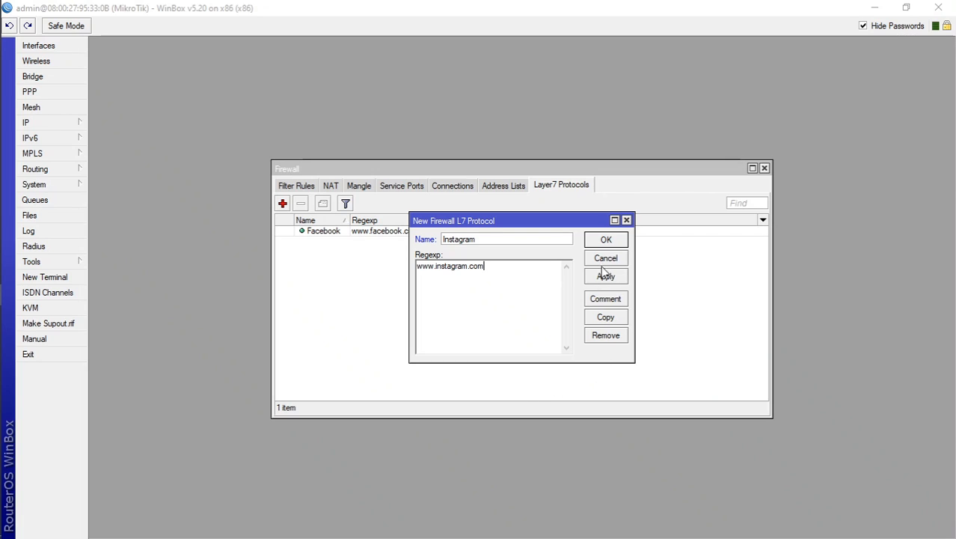
{"action": "left_click", "coordinate": [612, 240]}
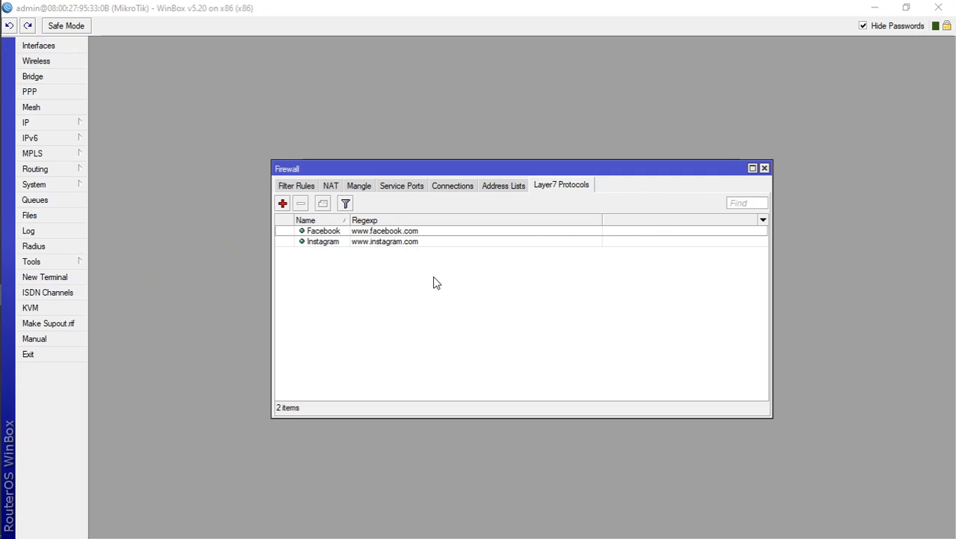
Start a new firewall filter rule on the forward chain with source address 192.168.3.0.
{"action": "left_click", "coordinate": [306, 188]}
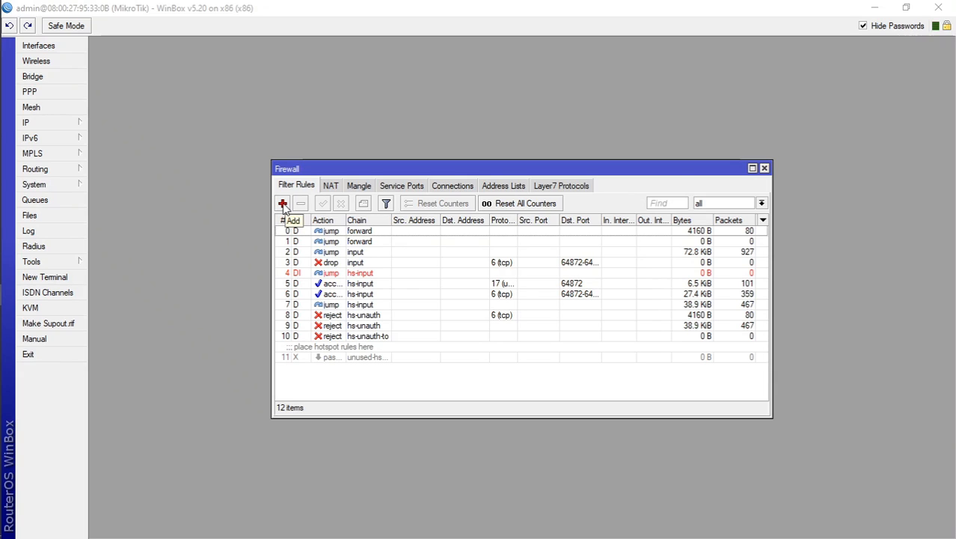
{"action": "left_click", "coordinate": [282, 204]}
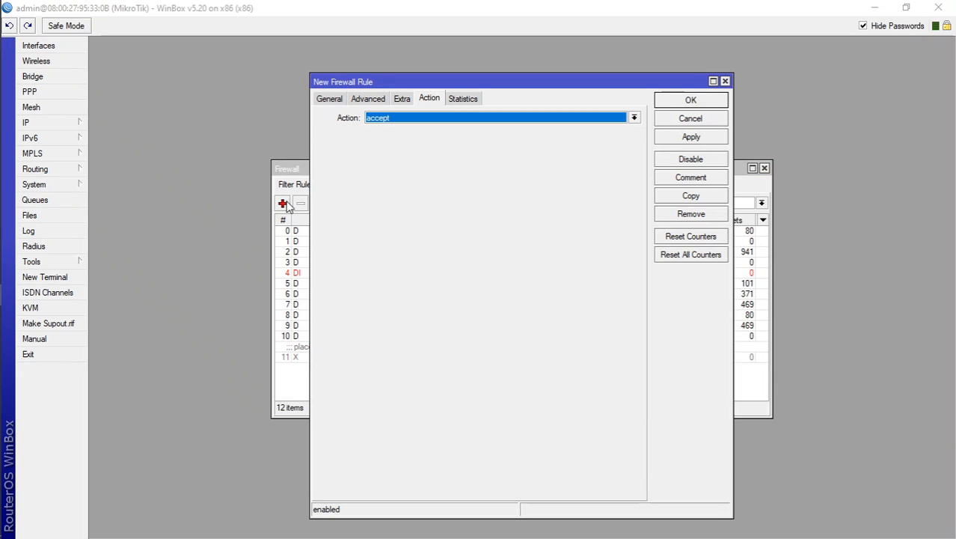
{"action": "left_click", "coordinate": [333, 100]}
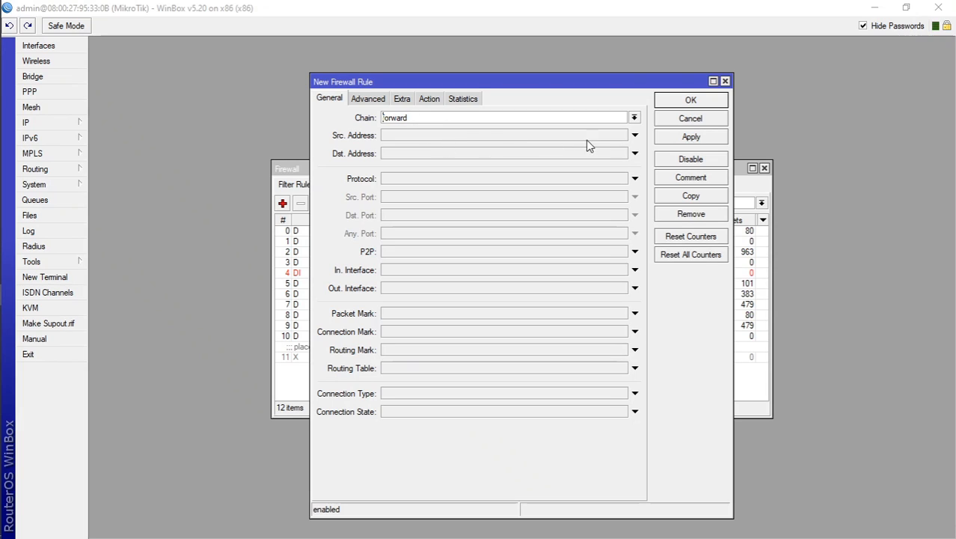
{"action": "left_click", "coordinate": [633, 136]}
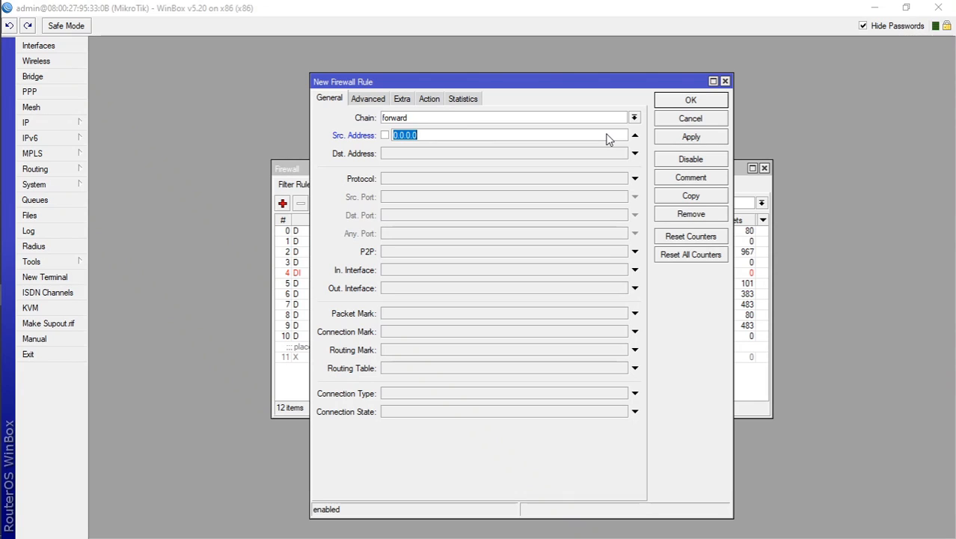
{"action": "type", "text": "192.168.3.0"}
Match the rule to the Facebook Layer7 protocol and save it with the drop action.
{"action": "left_click", "coordinate": [371, 101]}
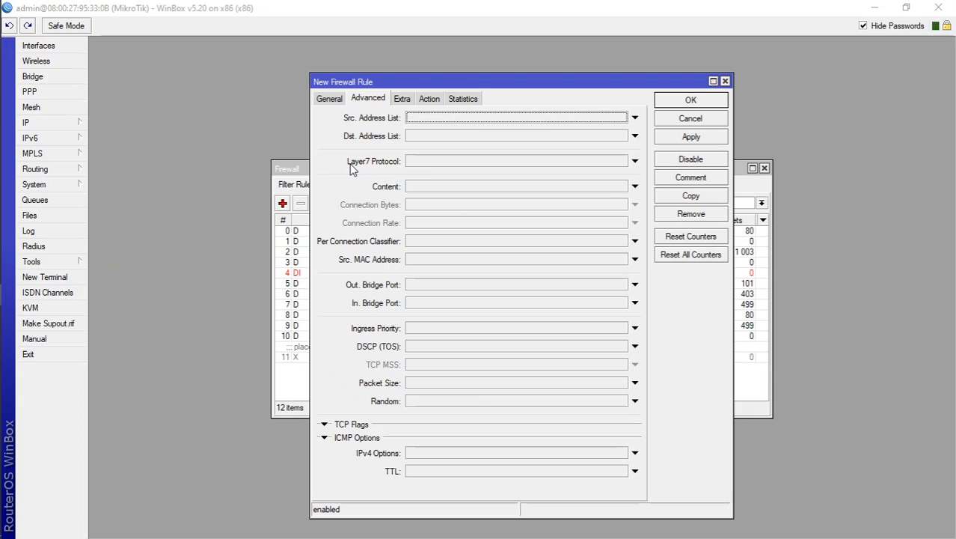
{"action": "left_click", "coordinate": [635, 163]}
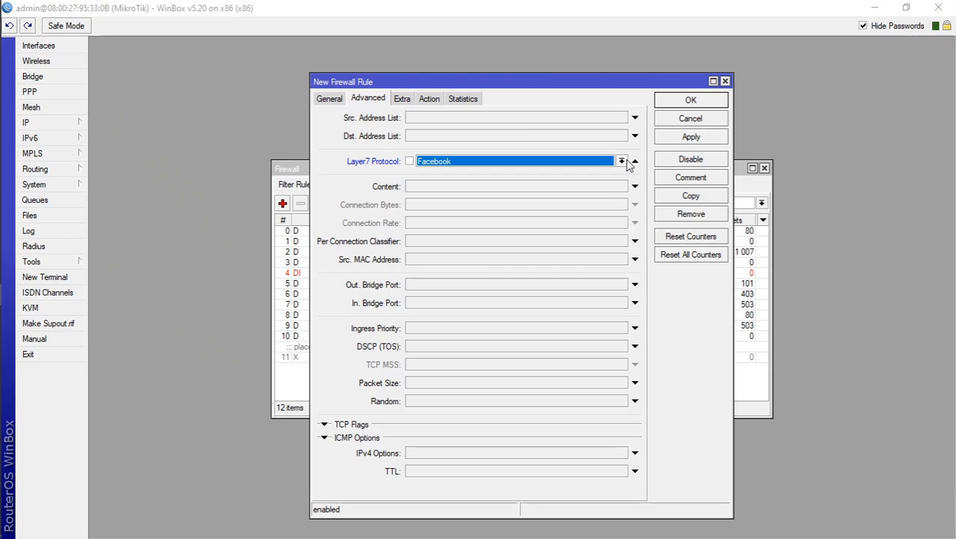
{"action": "left_click", "coordinate": [624, 162]}
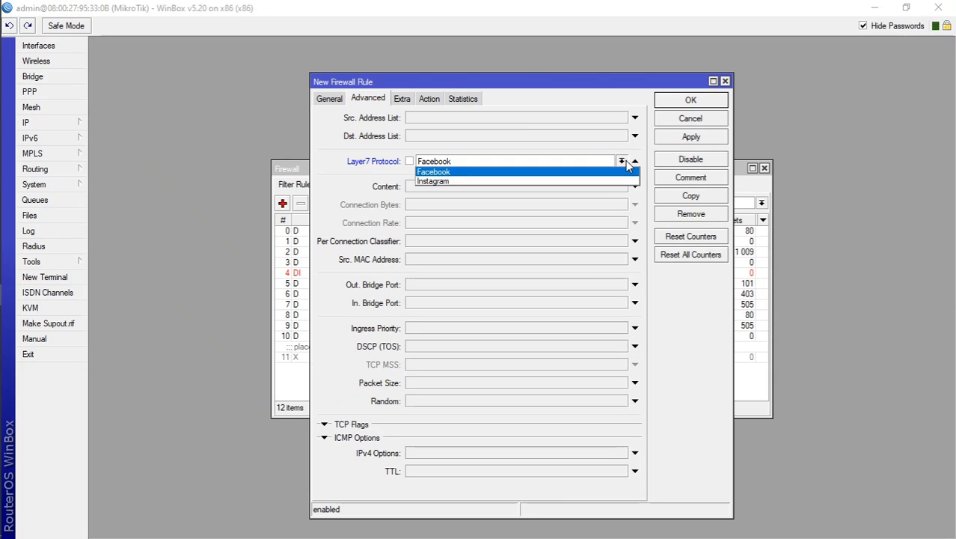
{"action": "left_click", "coordinate": [533, 171]}
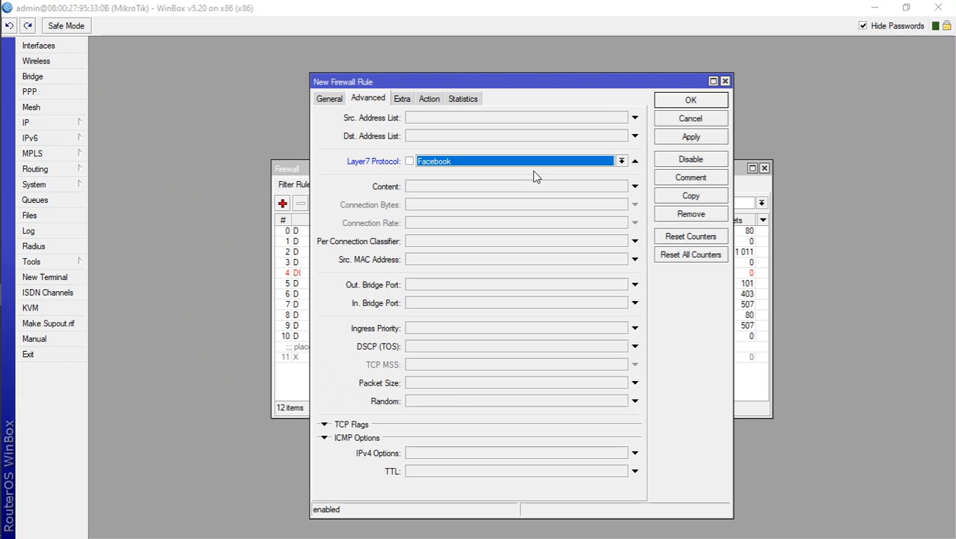
{"action": "left_click", "coordinate": [436, 100]}
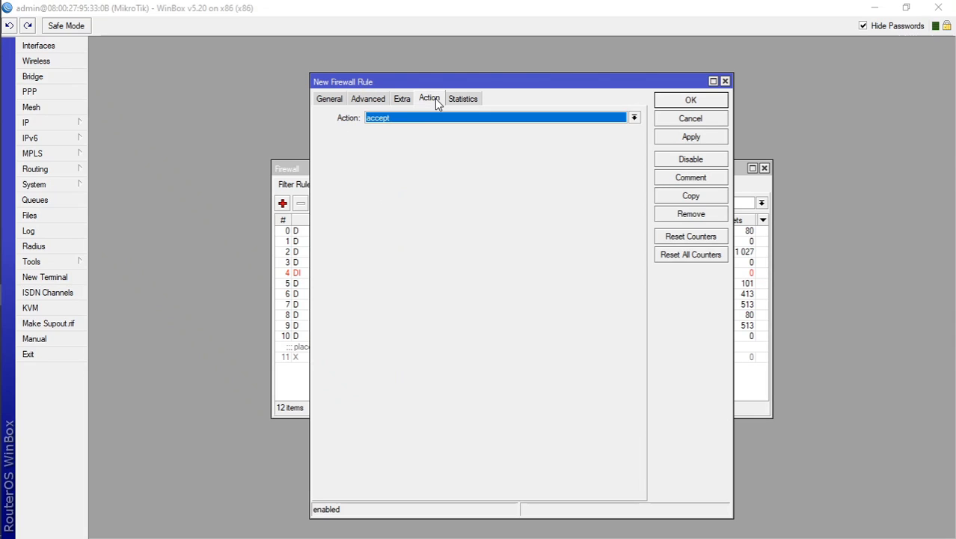
{"action": "left_click", "coordinate": [636, 119]}
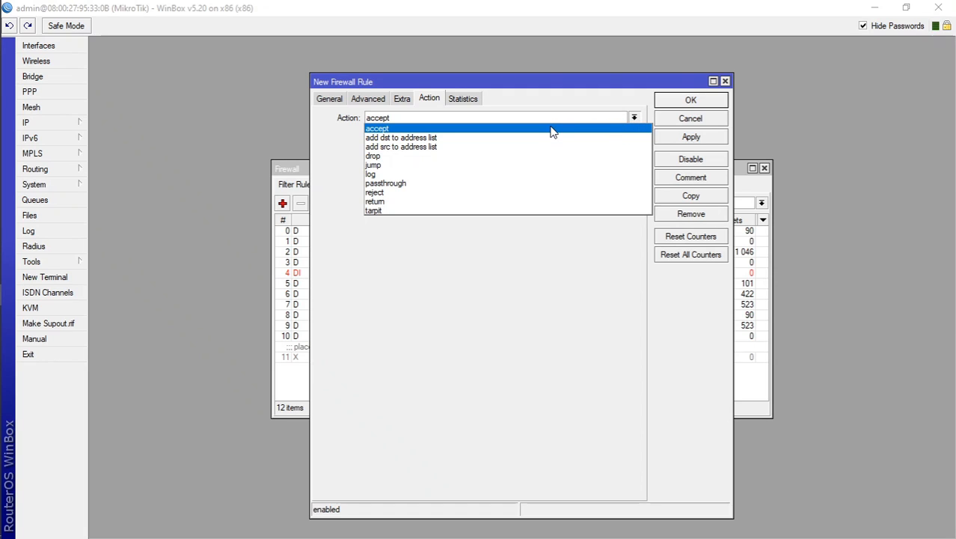
{"action": "left_click", "coordinate": [418, 158]}
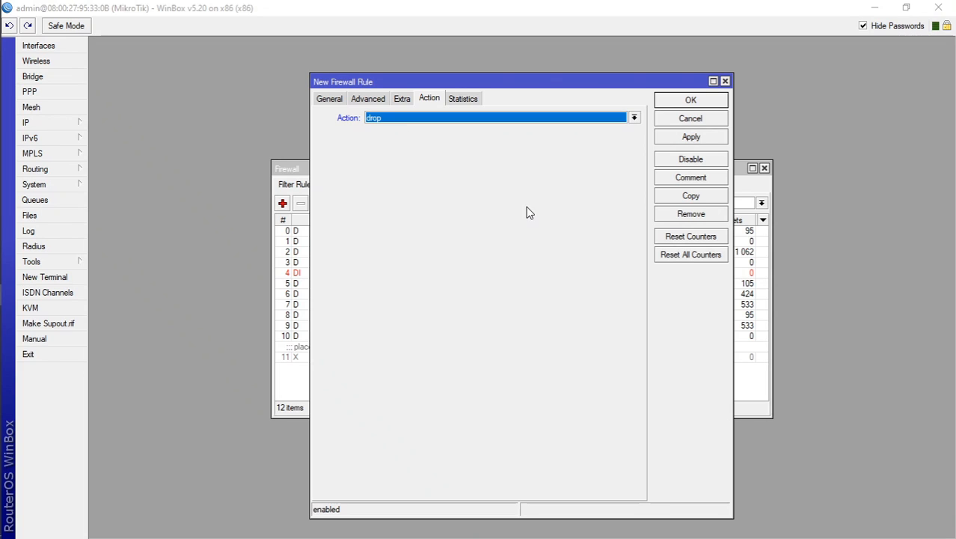
{"action": "left_click", "coordinate": [689, 102]}
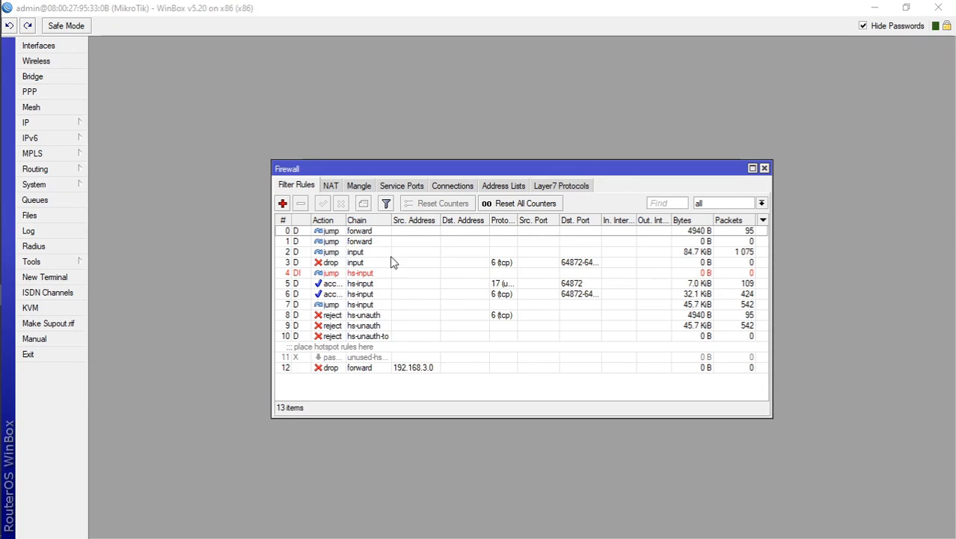
Start another forward-chain filter rule with source address 192.168.3.0 for the second blocked site.
{"action": "left_click", "coordinate": [290, 202]}
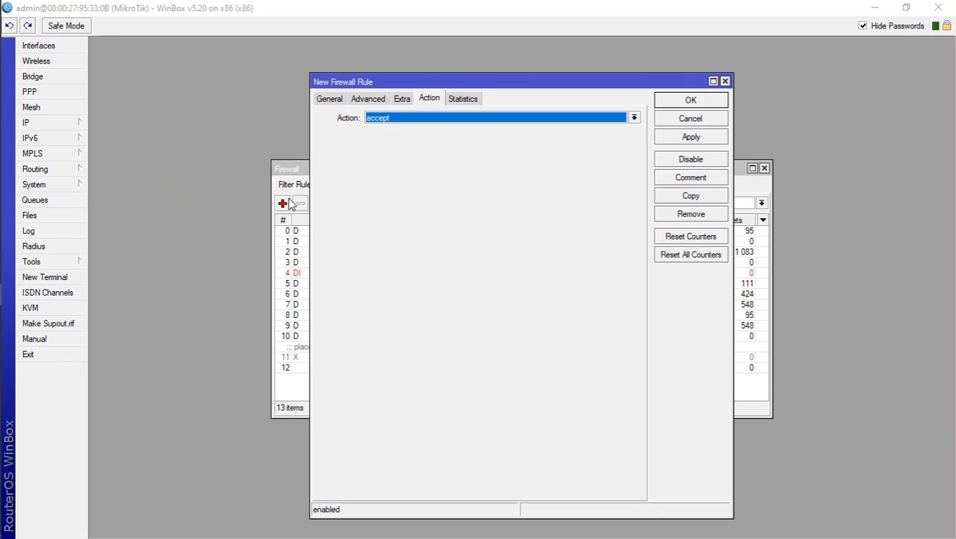
{"action": "left_click", "coordinate": [334, 102]}
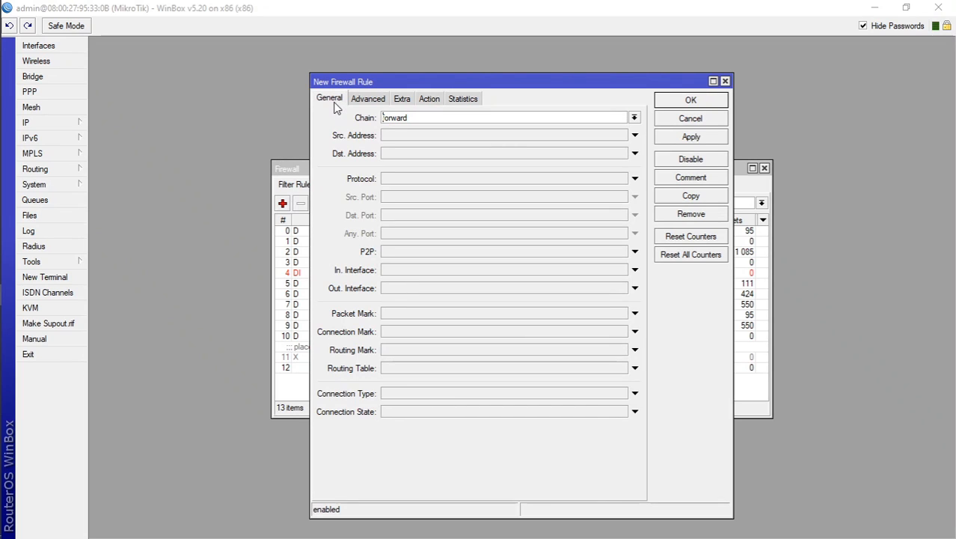
{"action": "left_click", "coordinate": [635, 136]}
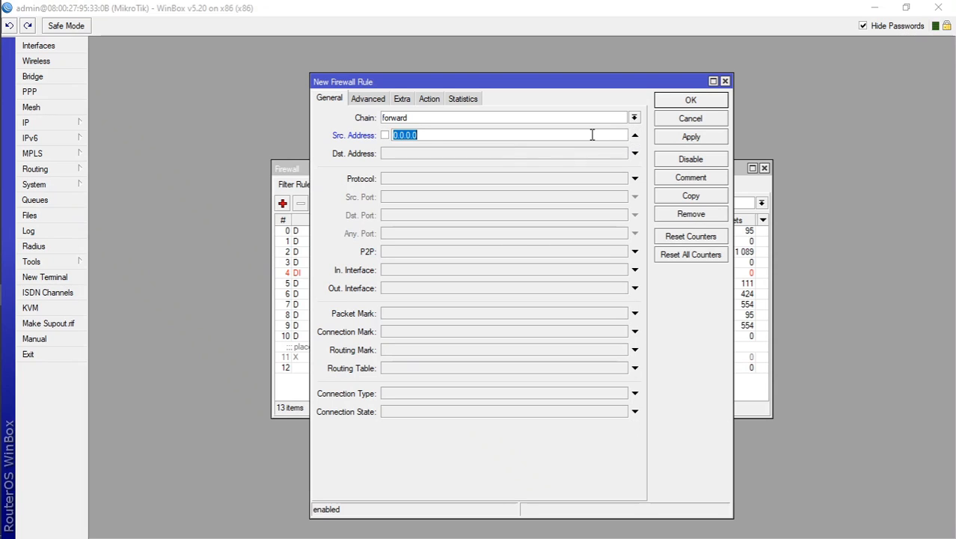
{"action": "type", "text": "192.168.3.0"}
Match the rule to the Instagram Layer7 protocol and save it with the drop action.
{"action": "left_click", "coordinate": [366, 99]}
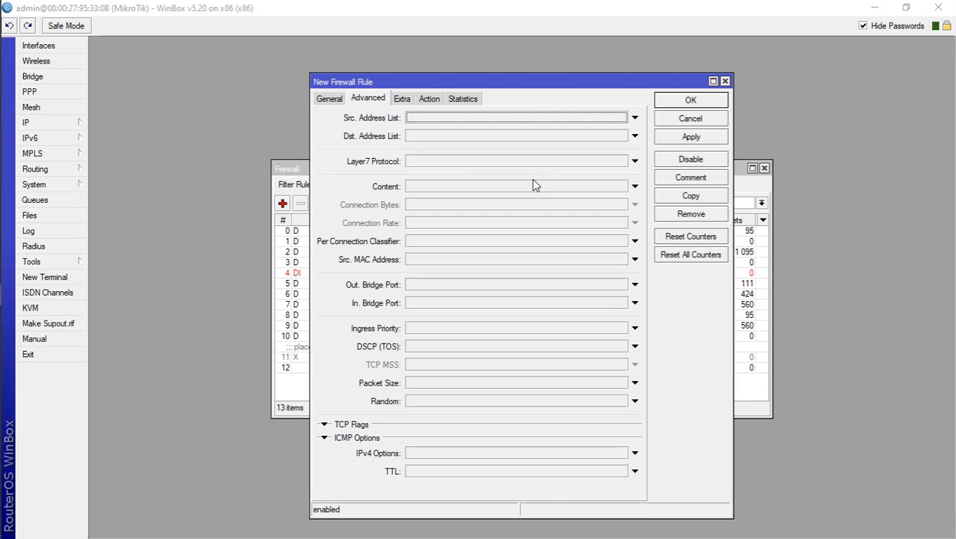
{"action": "left_click", "coordinate": [635, 162]}
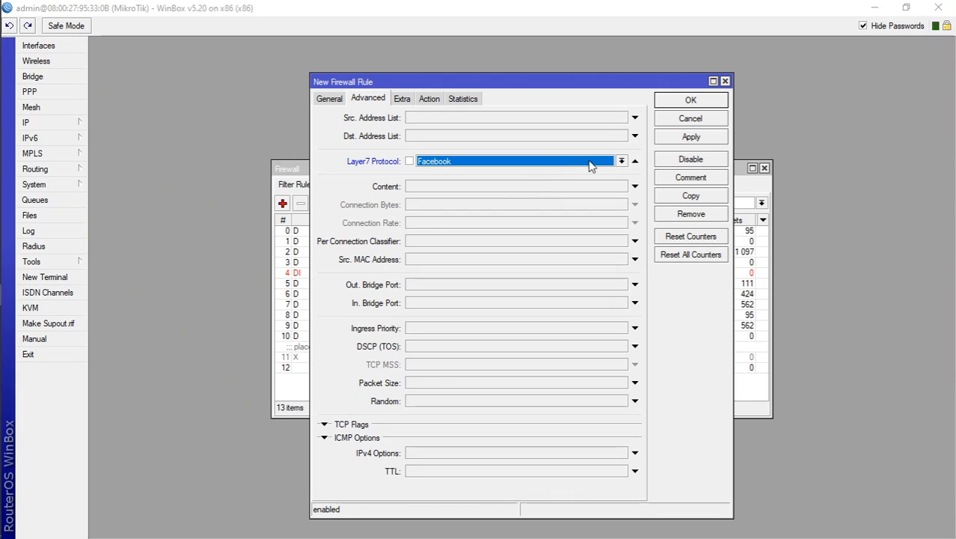
{"action": "left_click", "coordinate": [621, 161]}
{"action": "left_click", "coordinate": [565, 182]}
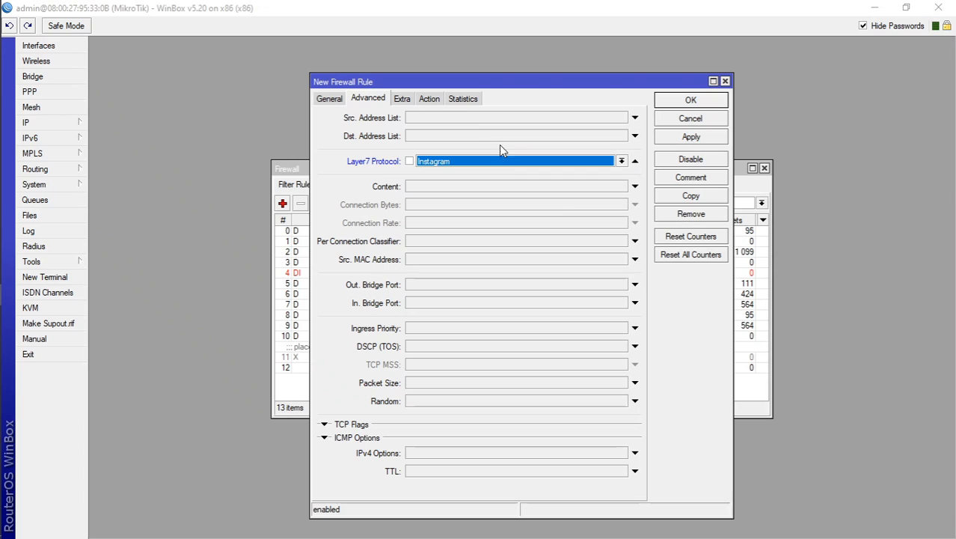
{"action": "left_click", "coordinate": [431, 101]}
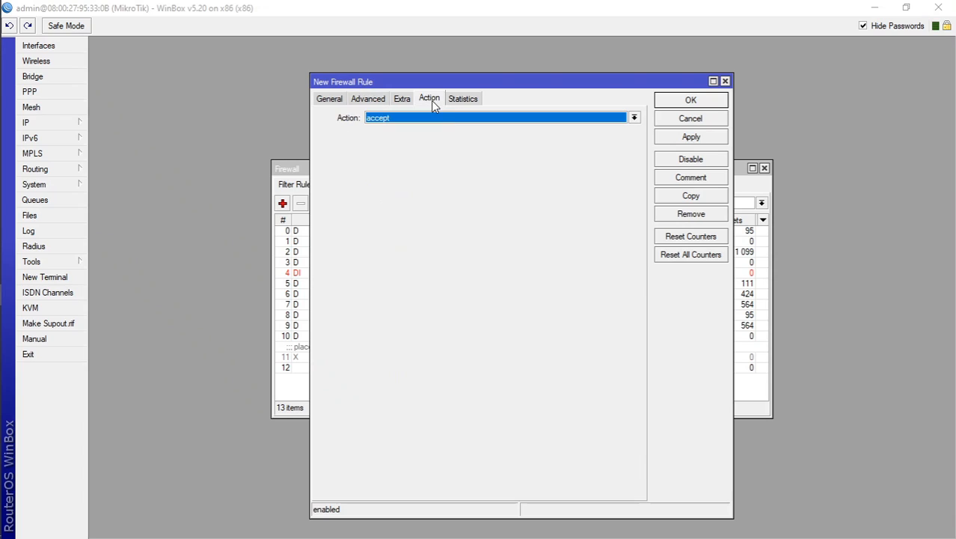
{"action": "left_click", "coordinate": [635, 119]}
{"action": "left_click", "coordinate": [539, 156]}
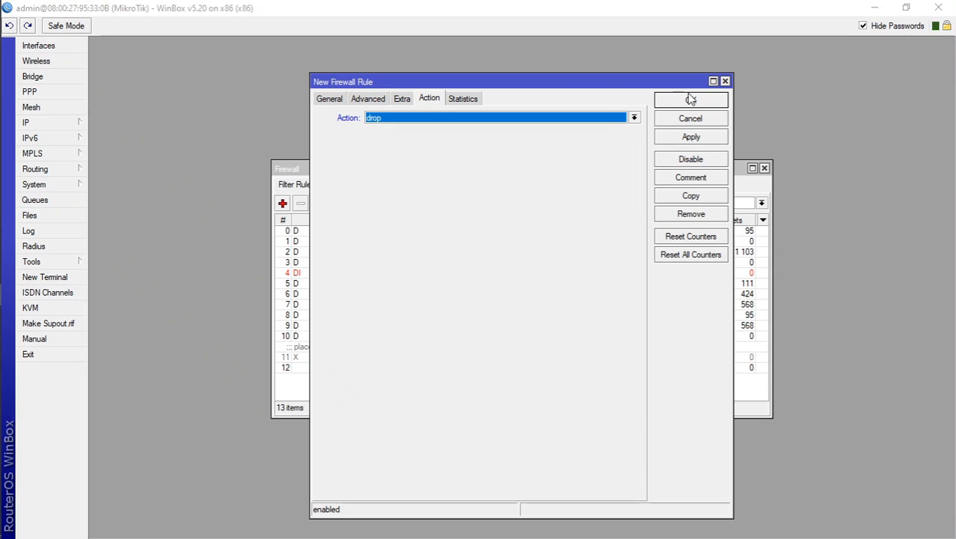
{"action": "left_click", "coordinate": [689, 99]}
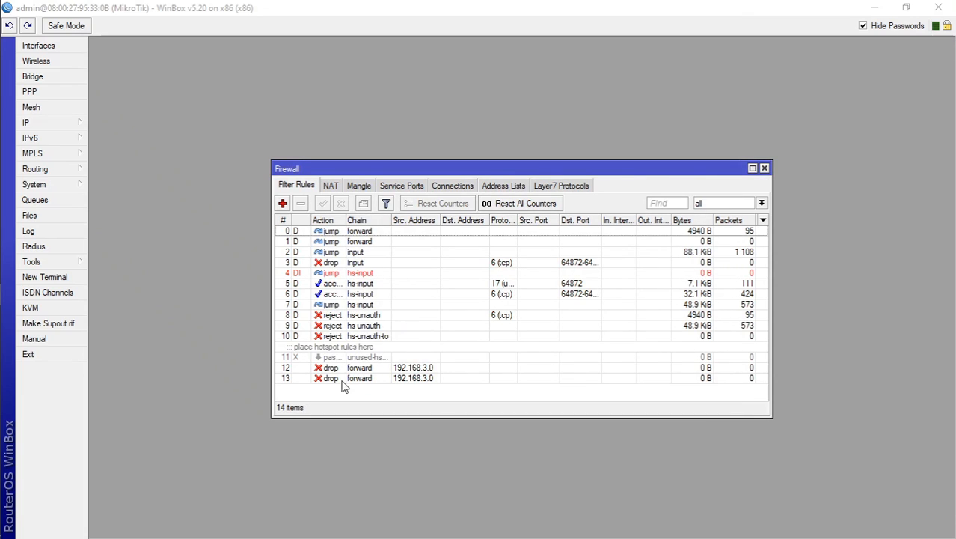
Review the two forward drop rules for 192.168.3.0 and the list of Layer7 protocols for Facebook and Instagram.
{"action": "left_click", "coordinate": [371, 368]}
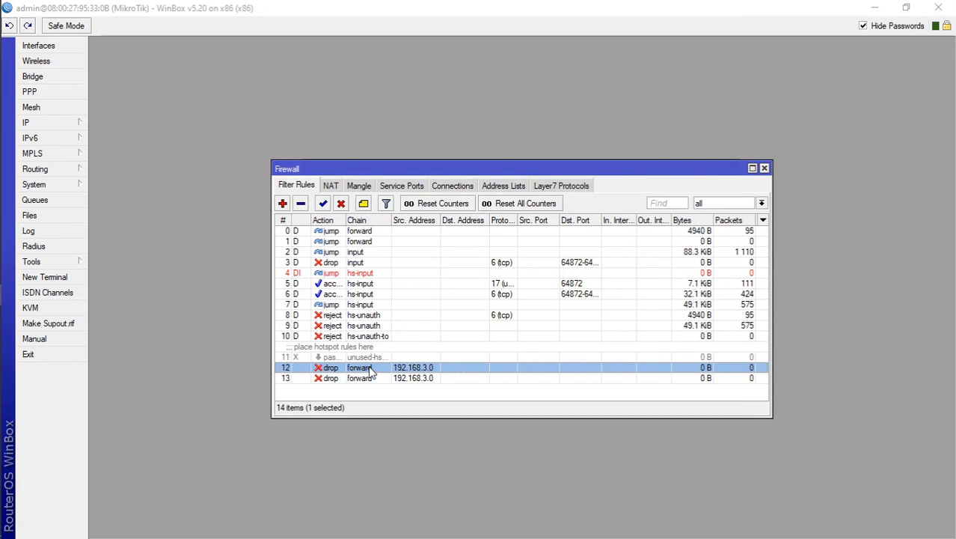
{"action": "key", "text": "shift+Down"}
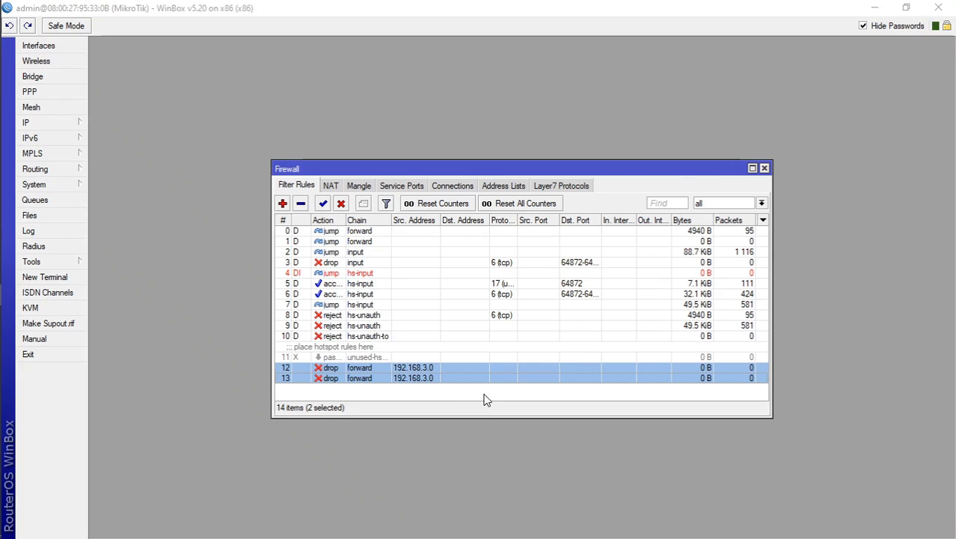
{"action": "left_click", "coordinate": [285, 391]}
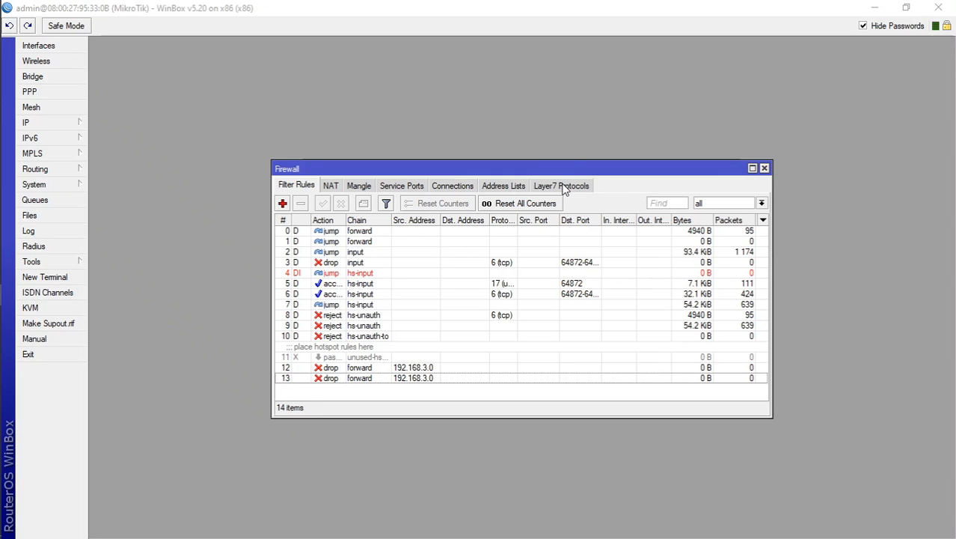
{"action": "left_click", "coordinate": [564, 187]}
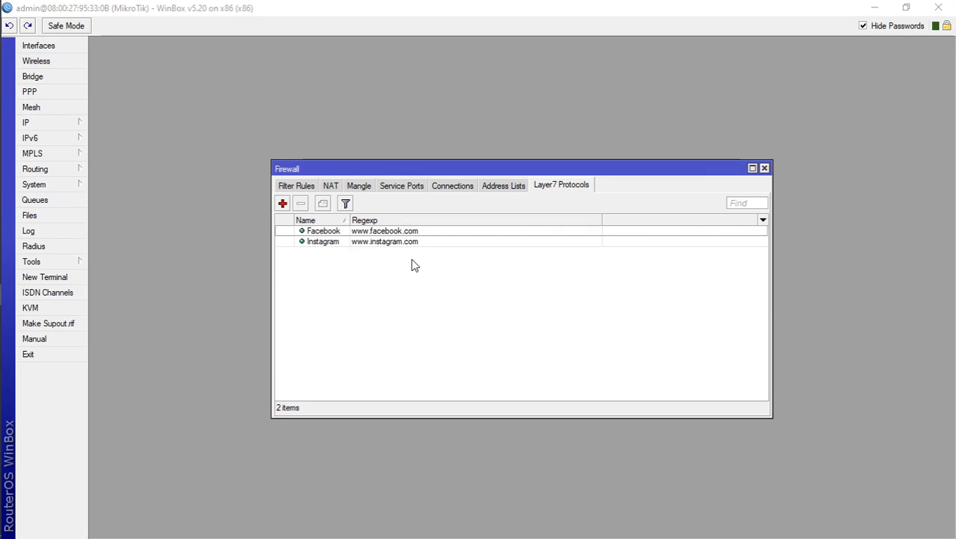
{"action": "left_click", "coordinate": [307, 187]}
{"action": "left_click", "coordinate": [568, 187]}
{"action": "left_click", "coordinate": [283, 204]}
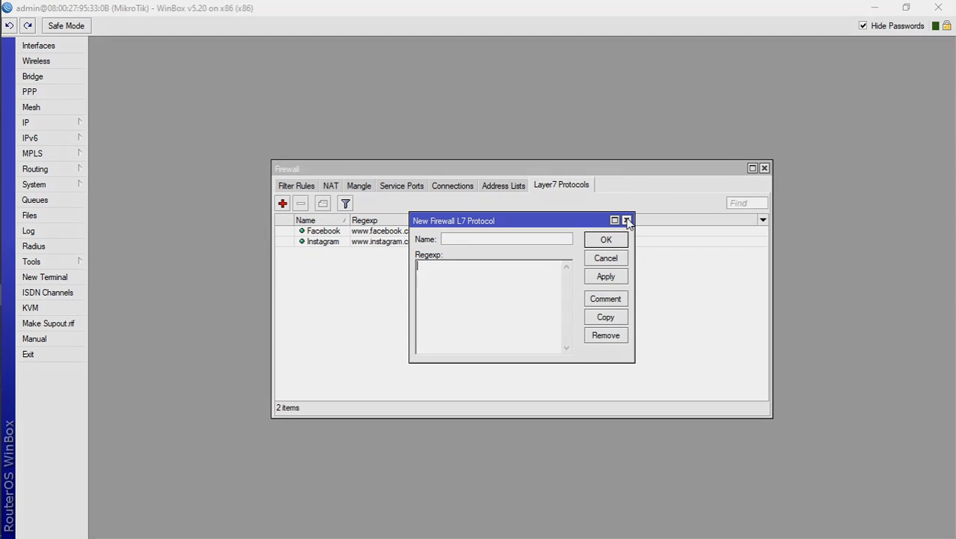
{"action": "left_click", "coordinate": [627, 220]}
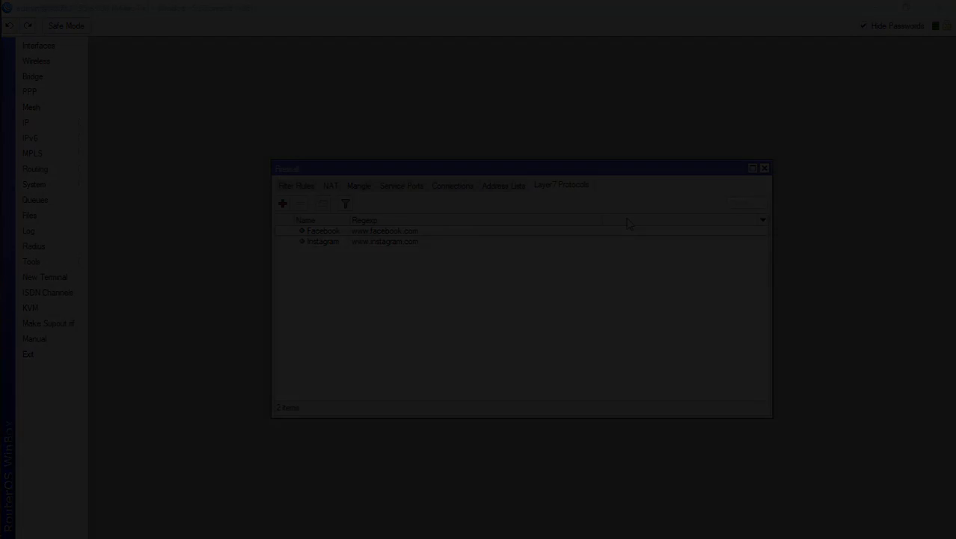